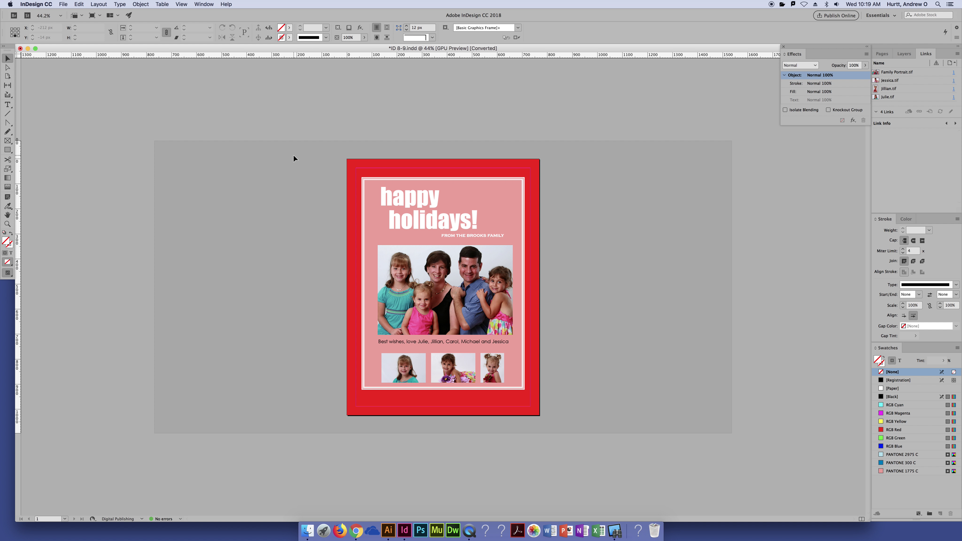
pyautogui.press('super+equal')
pyautogui.press('super+equal')
pyautogui.press('super+equal')
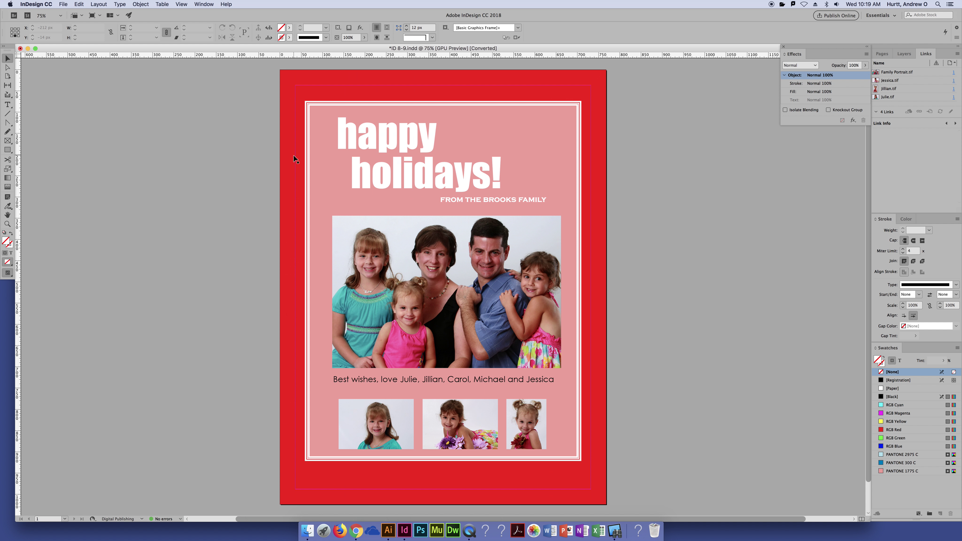
pyautogui.press('super+minus')
pyautogui.press('super+minus')
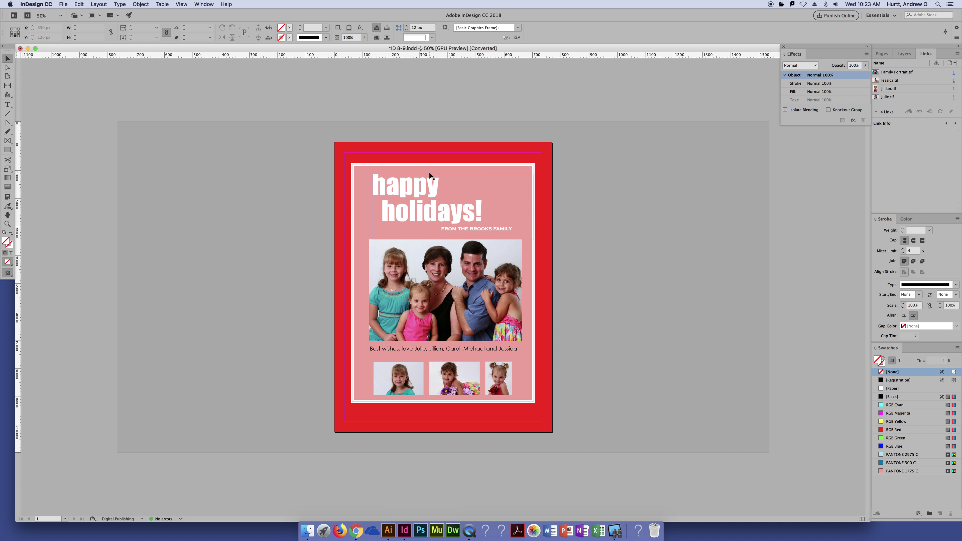
# - Start packaging the holiday card document and move the Package summary dialog clear of the card
pyautogui.click(64, 4)
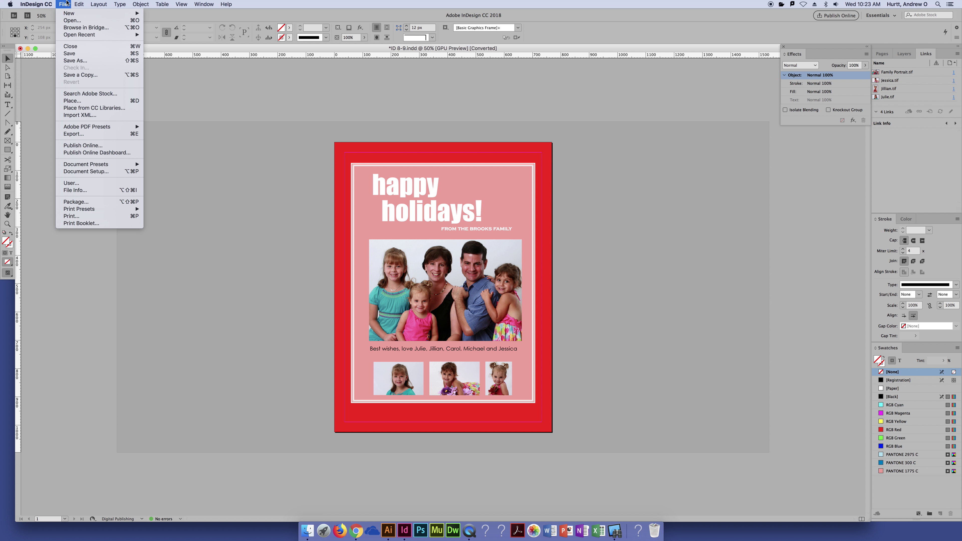
pyautogui.moveTo(72, 5)
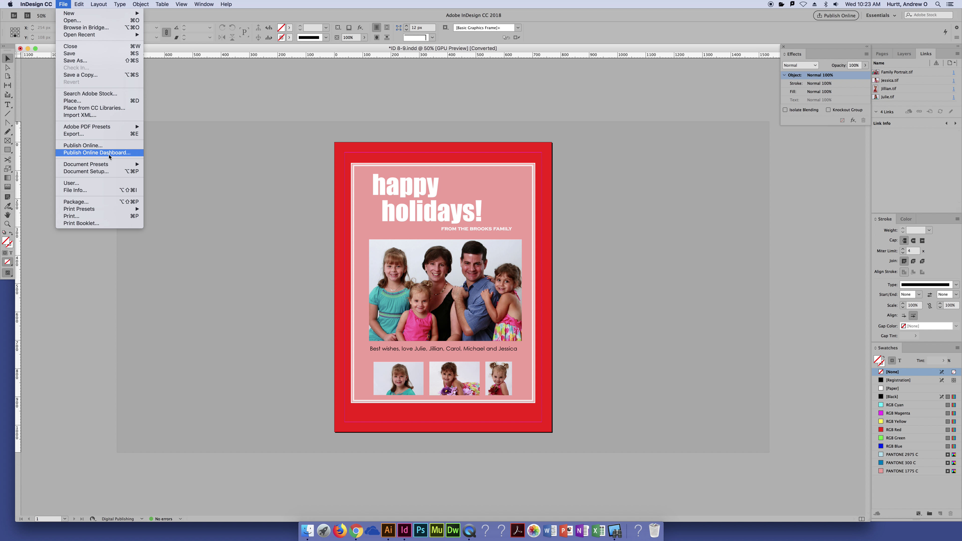
pyautogui.click(111, 204)
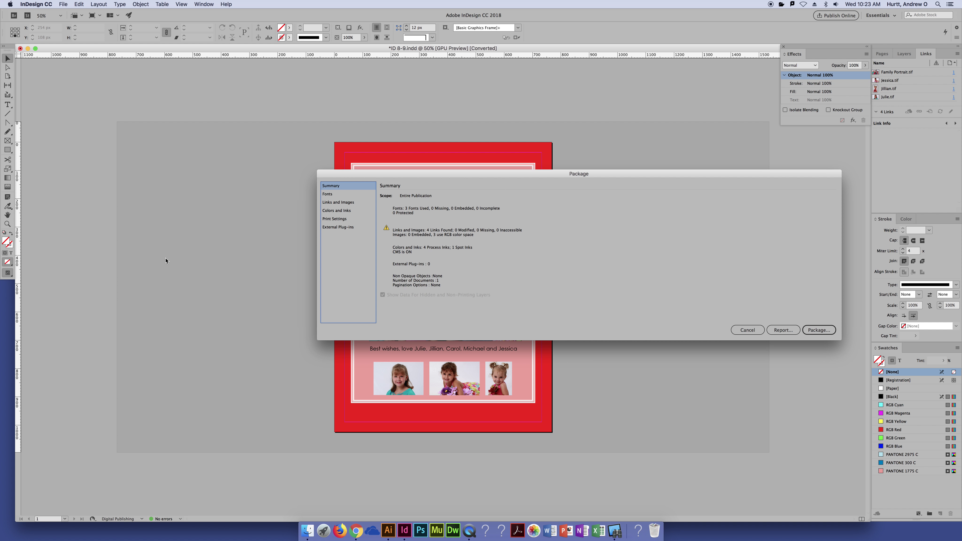
pyautogui.moveTo(495, 177); pyautogui.dragTo(348, 112)
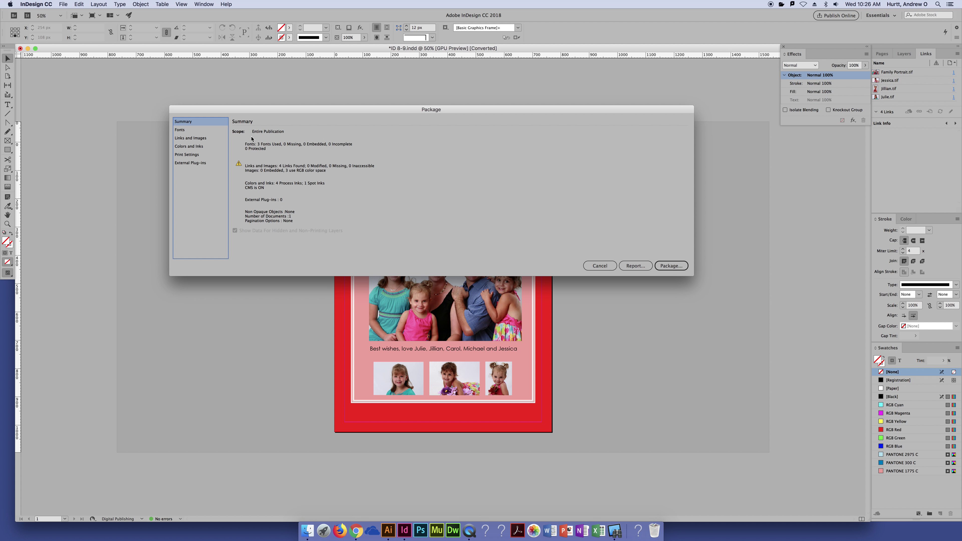
# - Review the package's Fonts, Links and Images, Colors and Inks, Print Settings and External Plug-ins sections, ending on the Summary
pyautogui.click(203, 131)
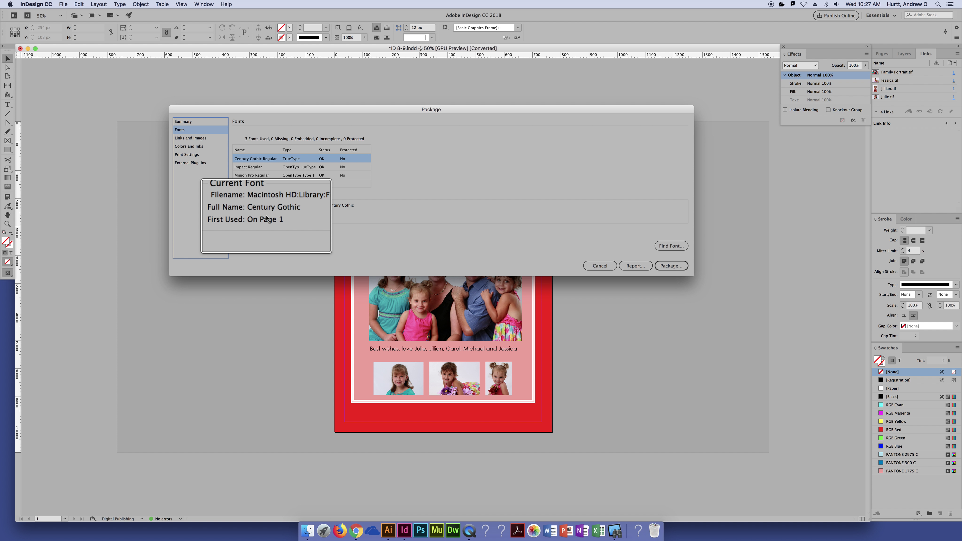
pyautogui.click(203, 138)
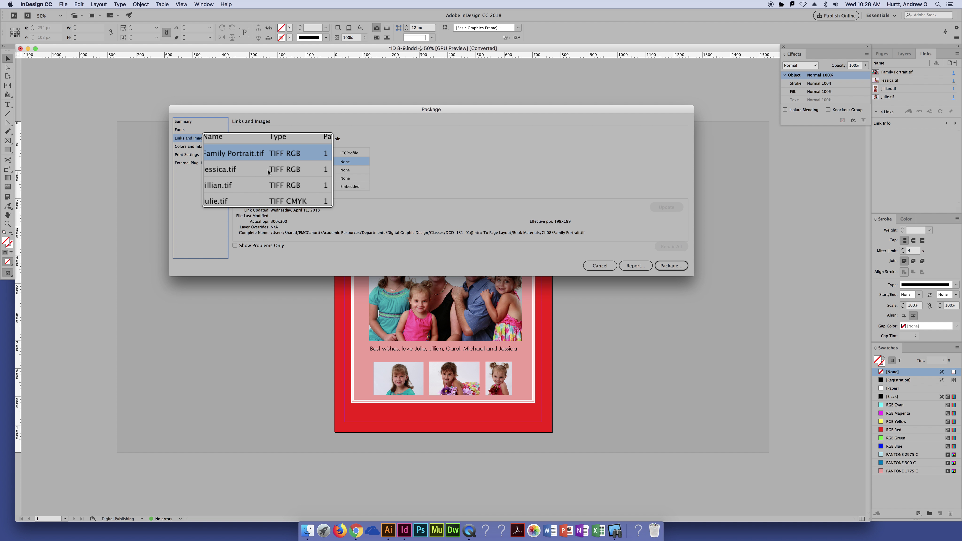
pyautogui.click(213, 146)
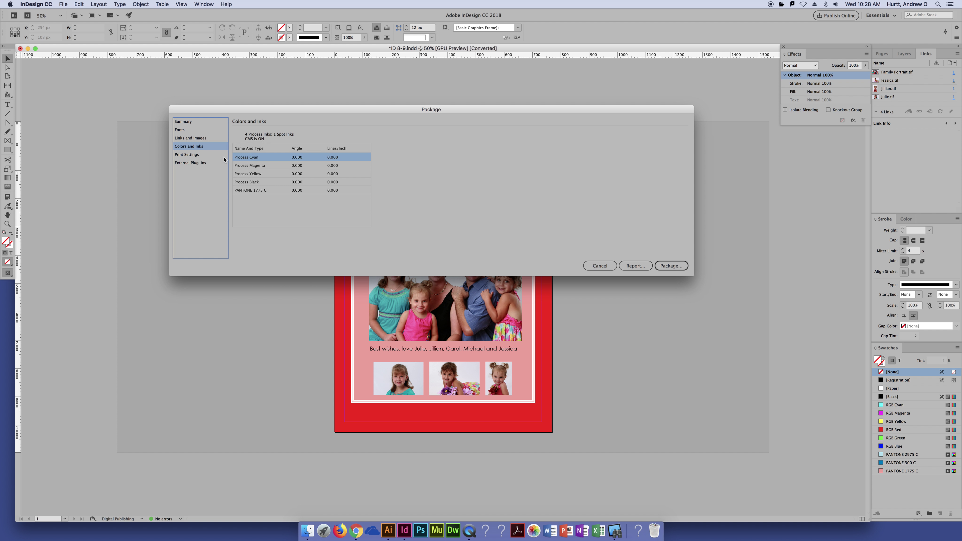
pyautogui.click(218, 155)
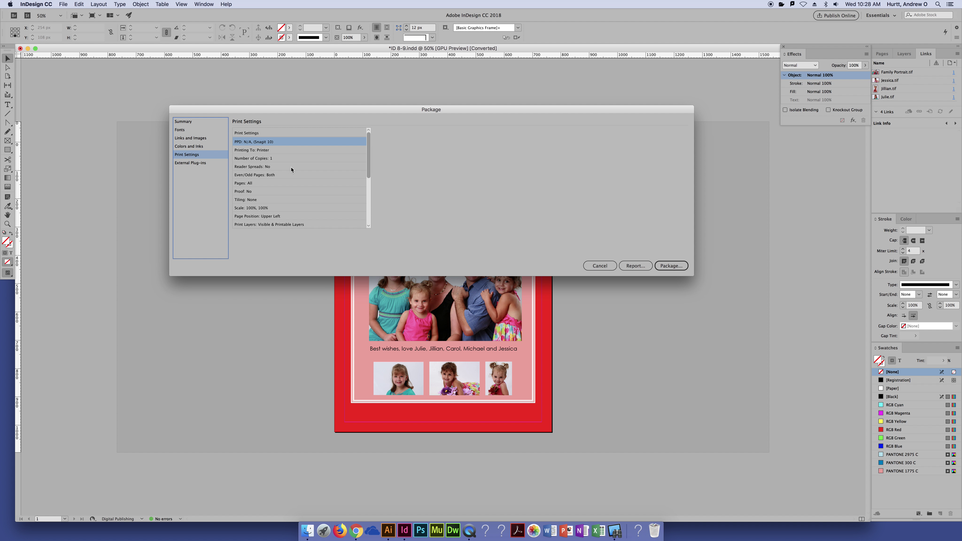
pyautogui.scroll(-4, 292, 169)
pyautogui.scroll(-5, 292, 169)
pyautogui.scroll(-2, 292, 170)
pyautogui.scroll(11, 292, 169)
pyautogui.click(213, 164)
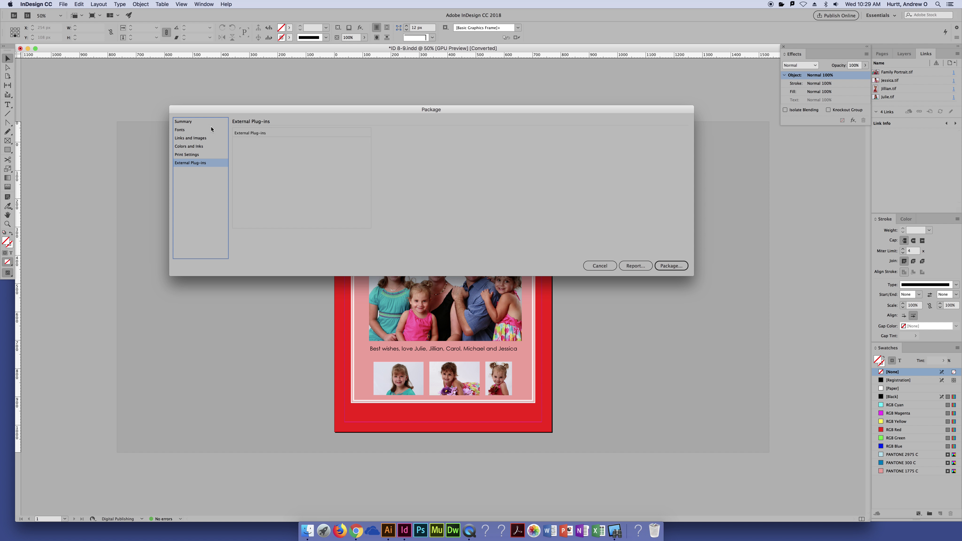
pyautogui.click(203, 122)
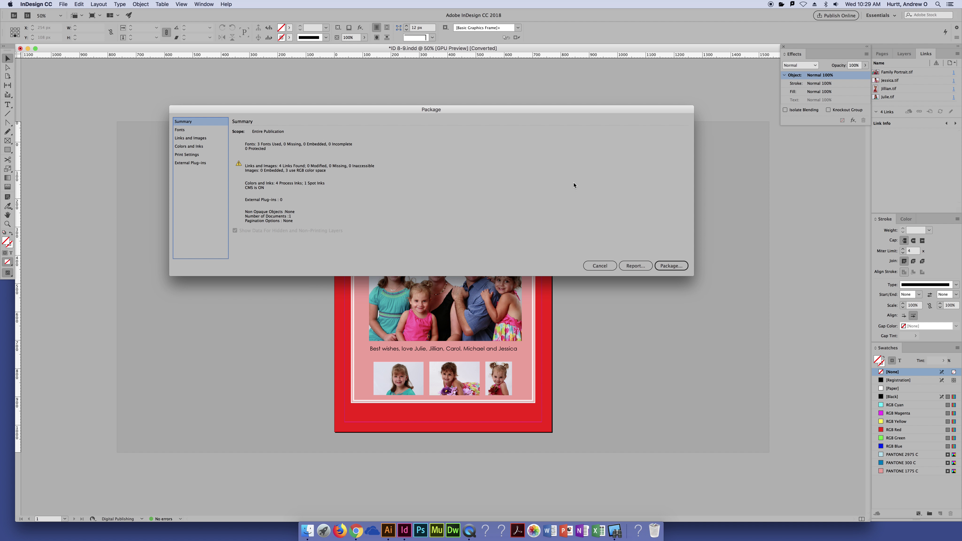
pyautogui.moveTo(537, 110); pyautogui.dragTo(538, 102)
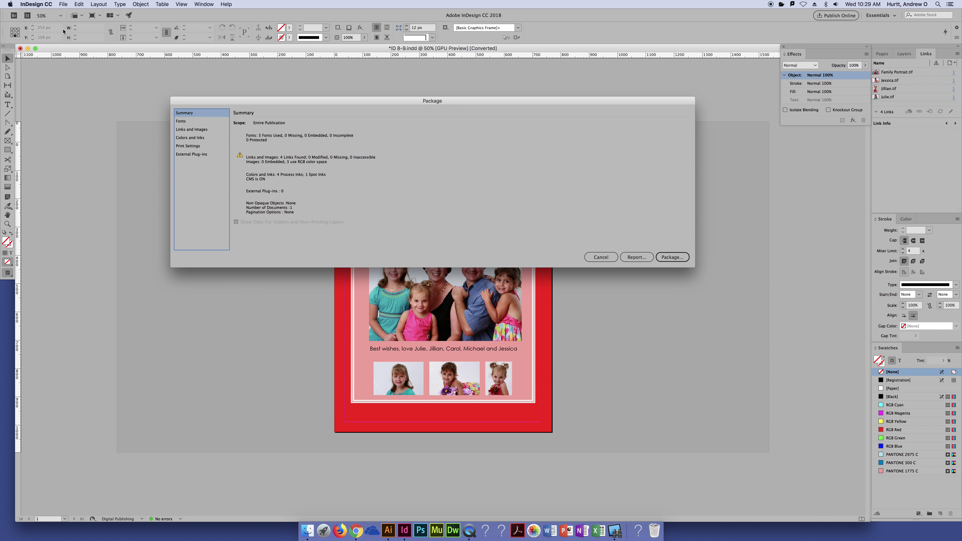
# - Proceed with packaging, agree to save the publication, and name it Package Test with the Desktop as location
pyautogui.click(664, 258)
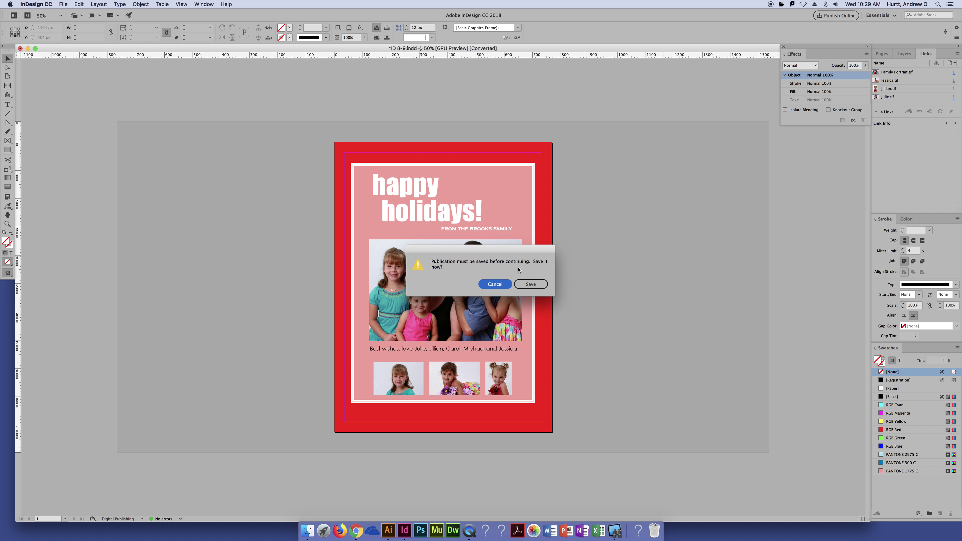
pyautogui.click(529, 286)
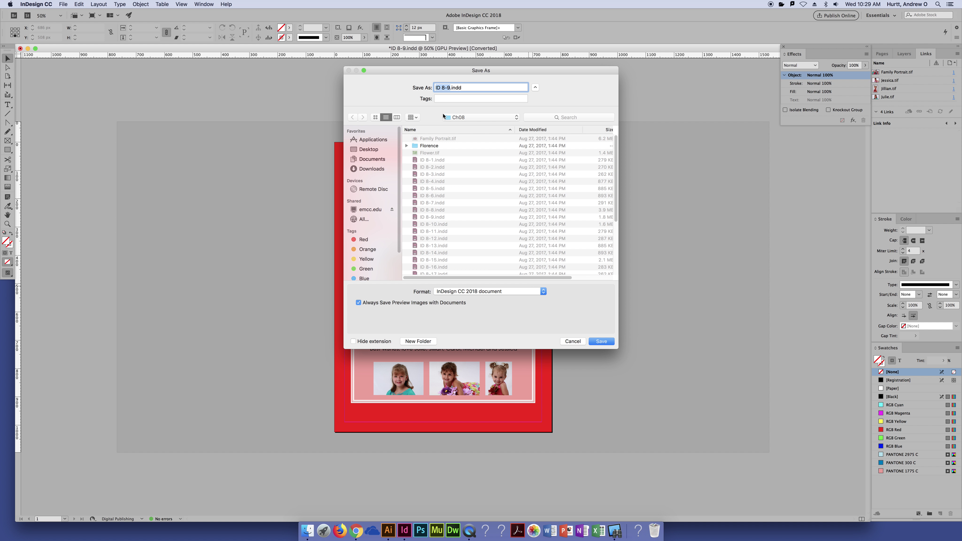
pyautogui.moveTo(443, 116); pyautogui.dragTo(418, 123)
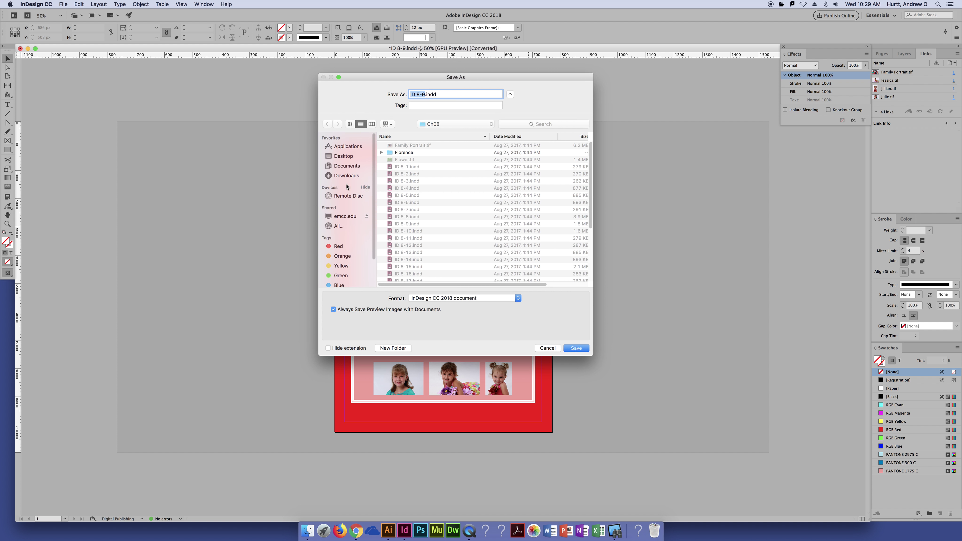
pyautogui.click(342, 157)
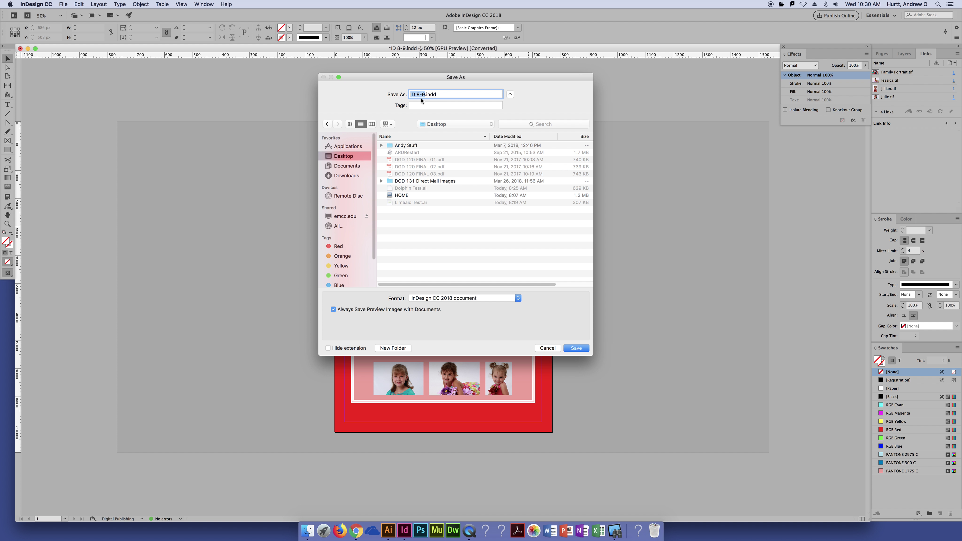
pyautogui.write('Package Test')
pyautogui.click(450, 248)
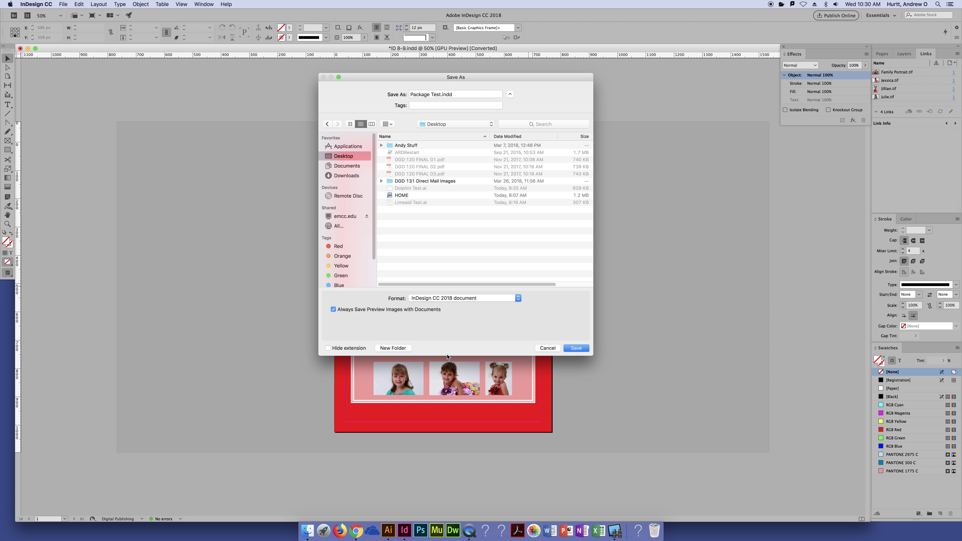
# - Create a folder named Package on the Desktop and save the document in it
pyautogui.click(401, 349)
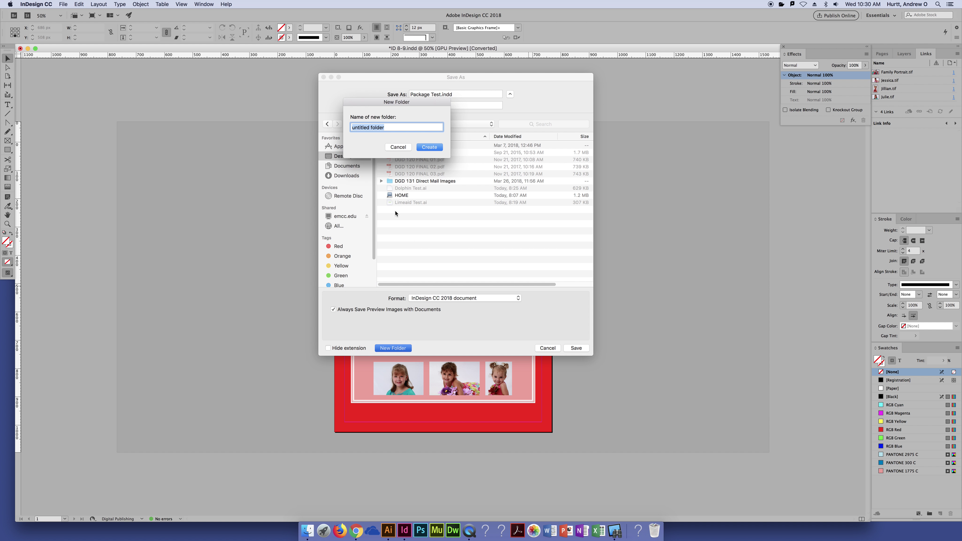
pyautogui.write('Package')
pyautogui.click(430, 147)
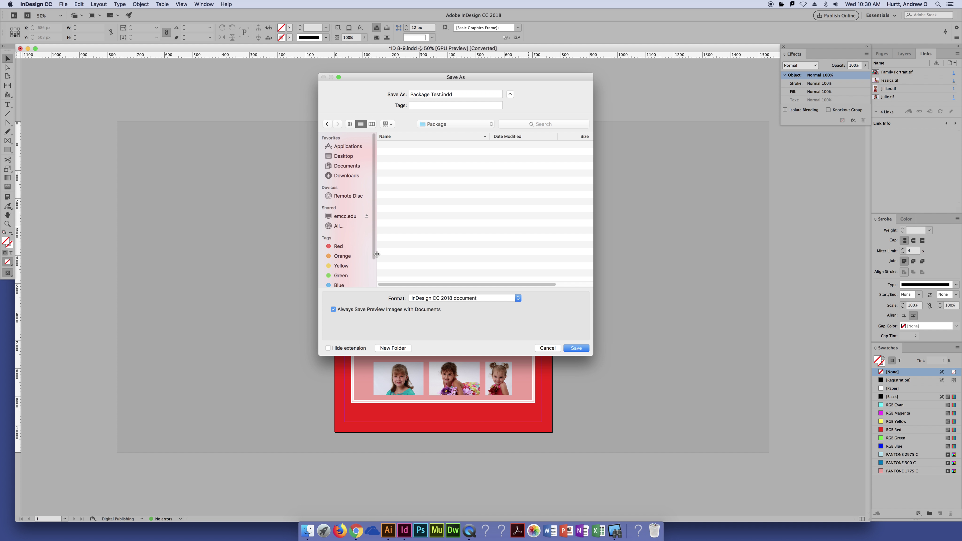
pyautogui.click(580, 349)
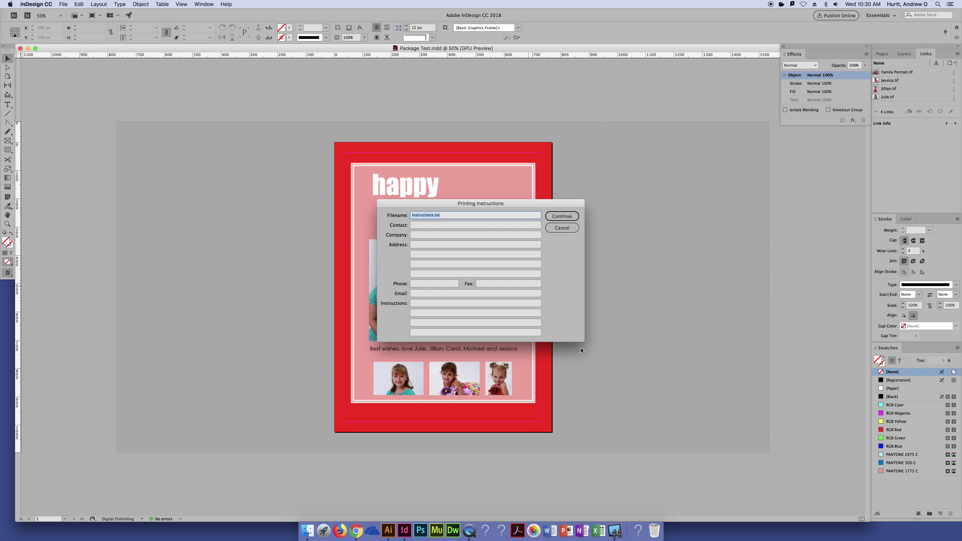
# - Continue past the printing instructions with the form left blank and choose the Desktop's Package folder as the package destination
pyautogui.moveTo(451, 204); pyautogui.dragTo(443, 190)
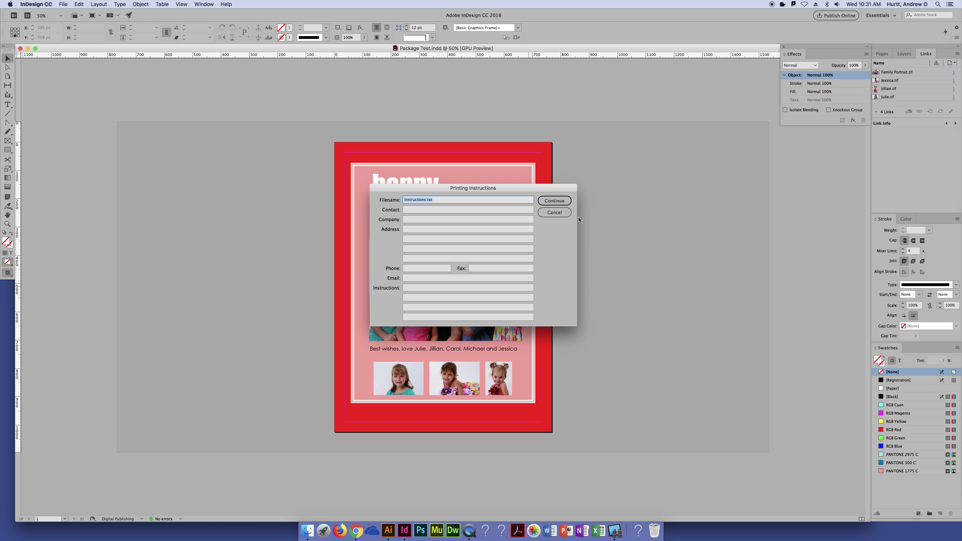
pyautogui.click(563, 204)
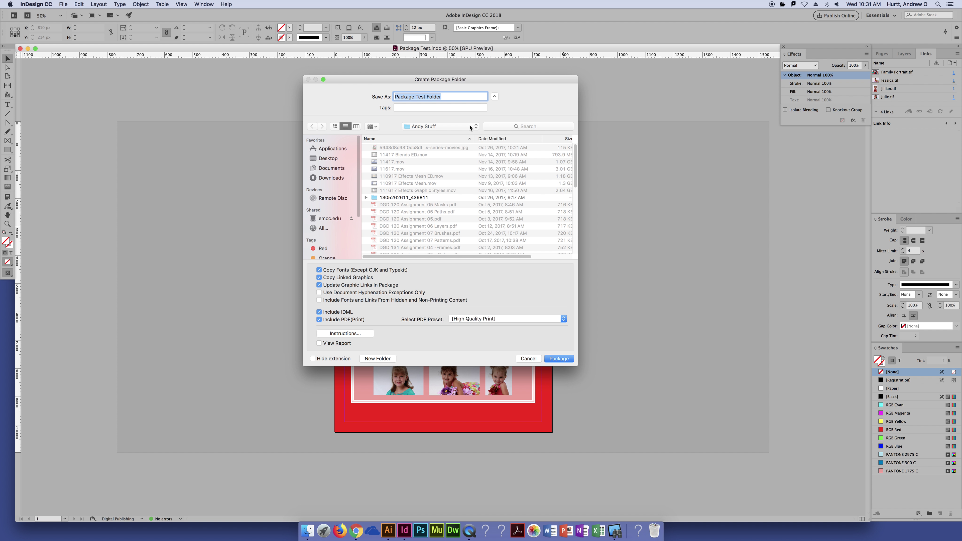
pyautogui.click(329, 159)
pyautogui.doubleClick(392, 213)
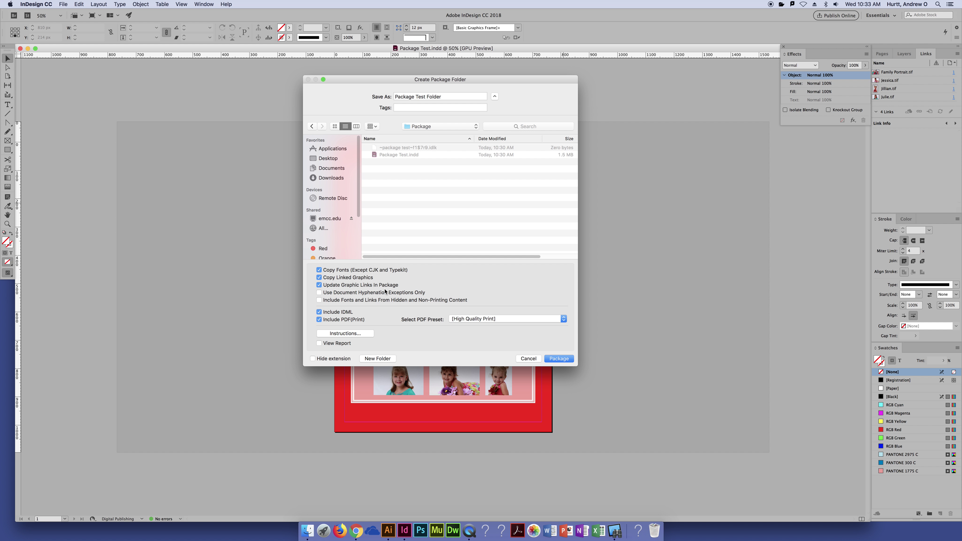
# - Set the PDF preset for the package to [Smallest File Size]
pyautogui.click(493, 319)
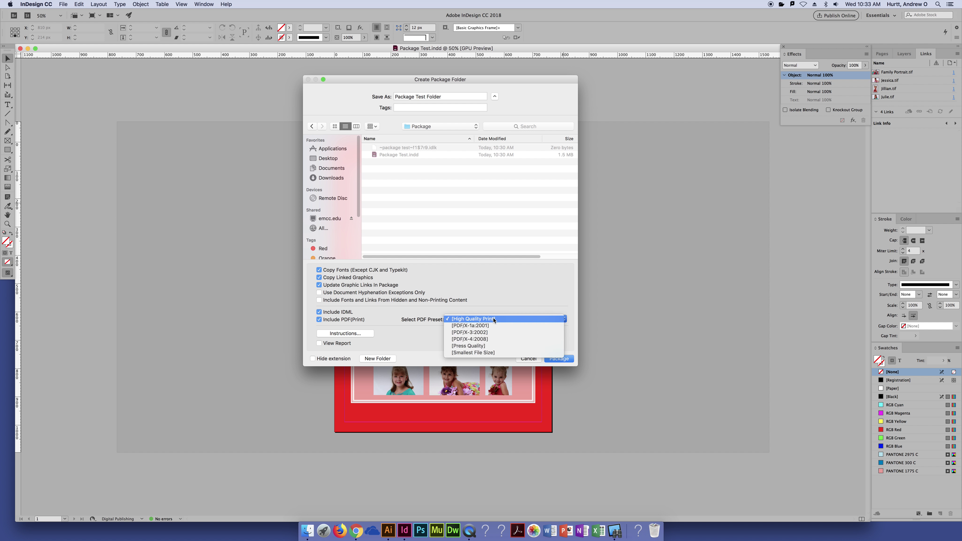
pyautogui.click(481, 353)
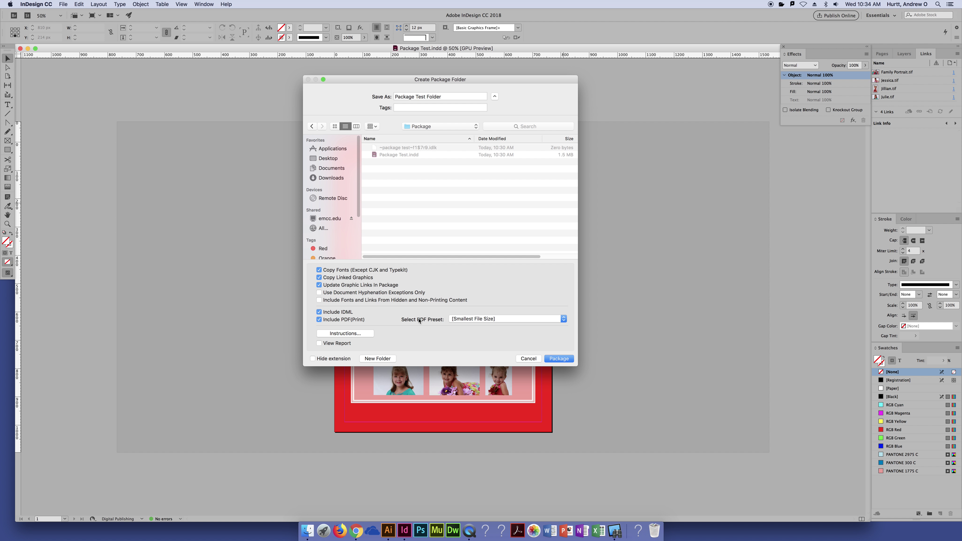
pyautogui.click(478, 323)
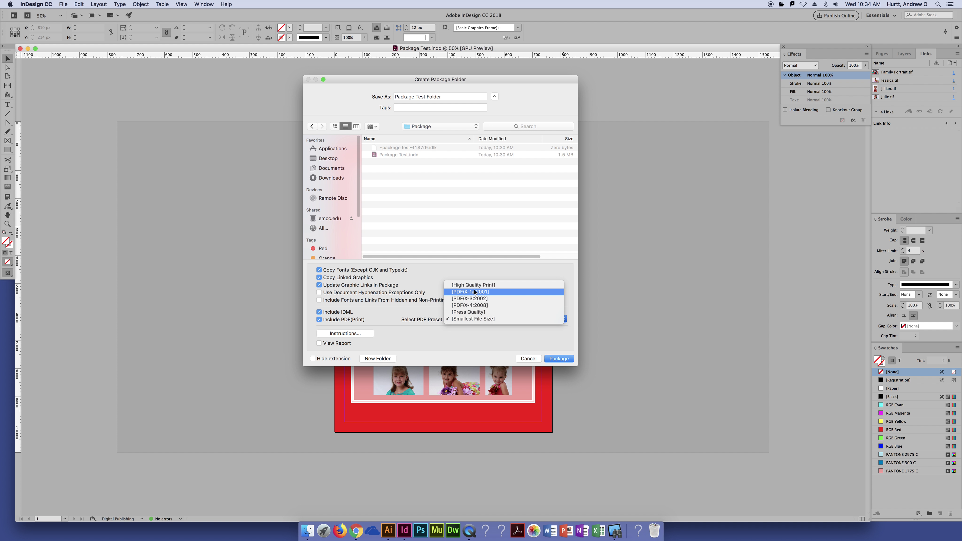
pyautogui.click(484, 319)
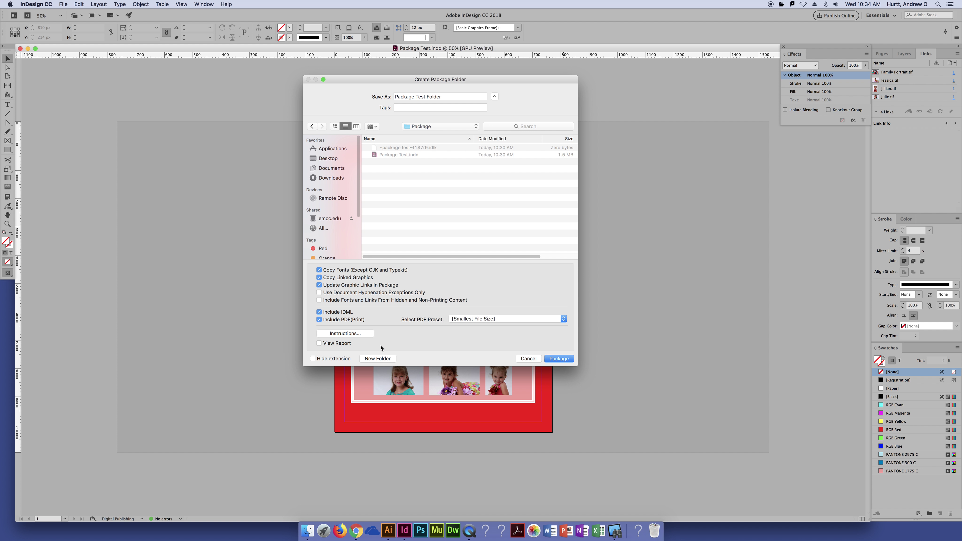
# - Create the package and accept the font licensing warning
pyautogui.click(554, 360)
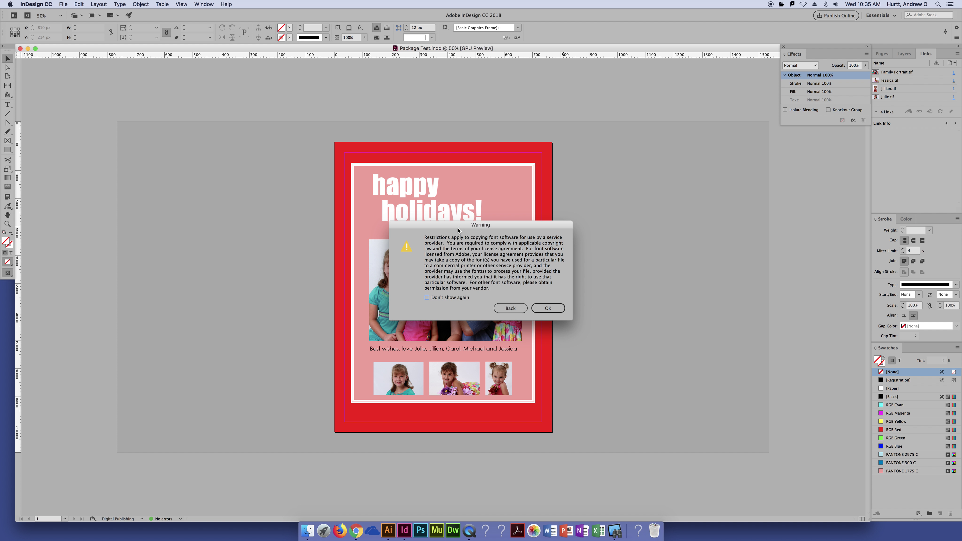
pyautogui.moveTo(458, 227); pyautogui.dragTo(423, 231)
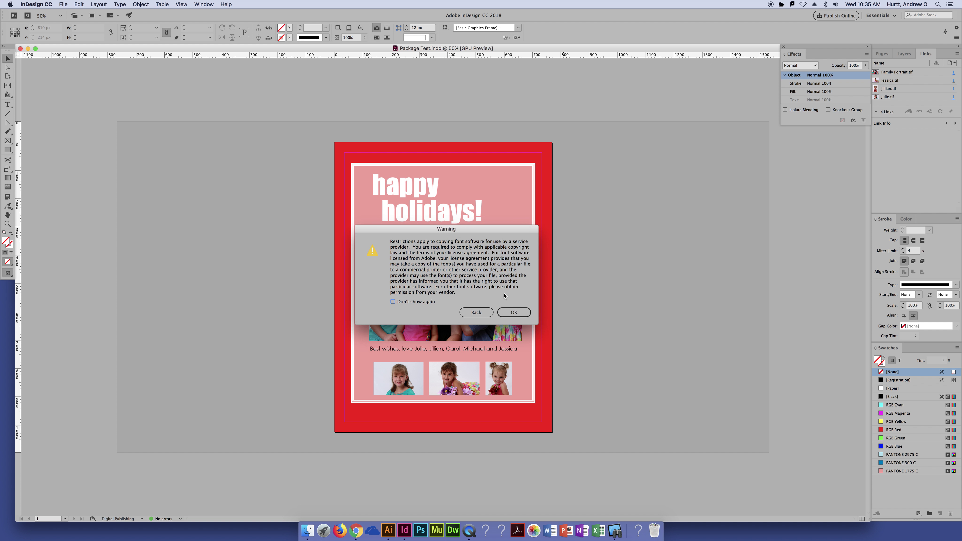
pyautogui.click(513, 315)
pyautogui.click(513, 313)
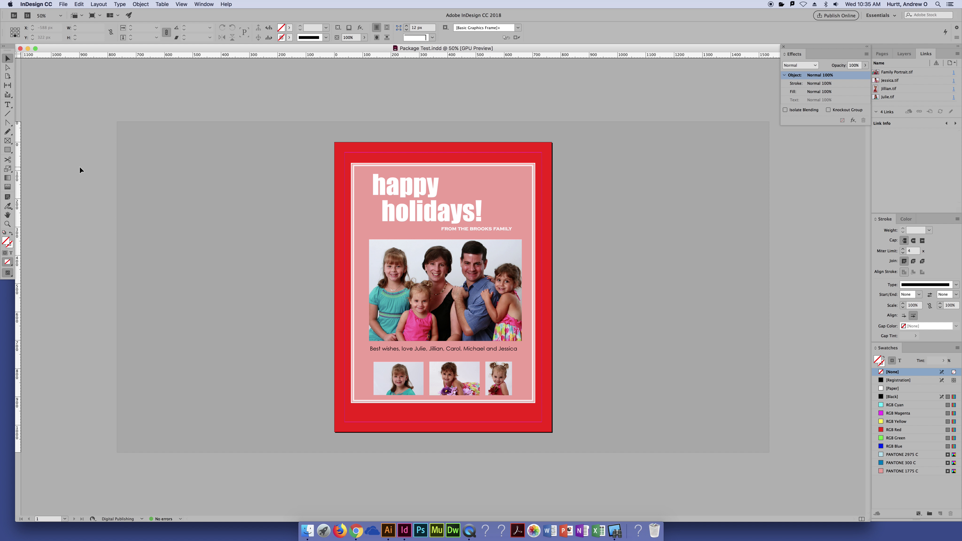
# - Hide InDesign, switch to Finder and open the Package folder on the desktop
pyautogui.click(30, 3)
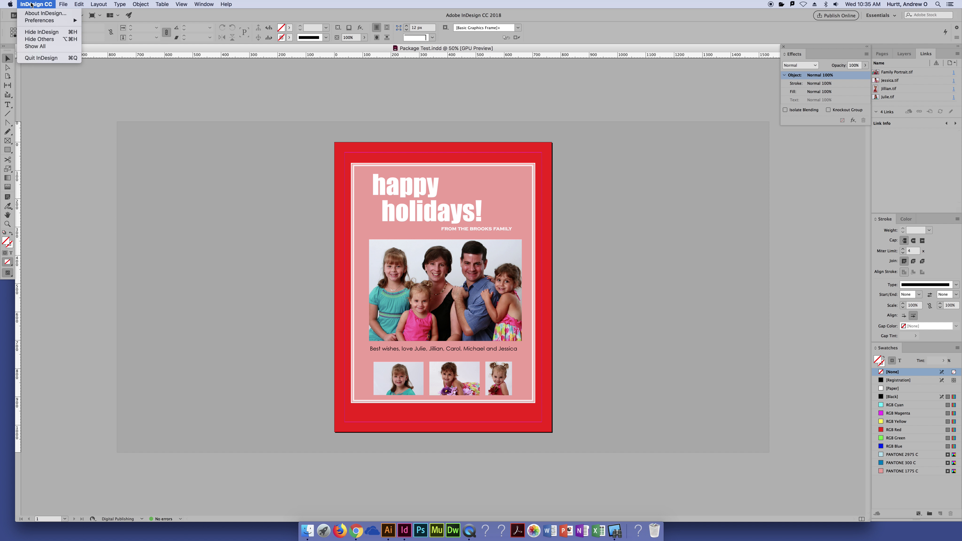
pyautogui.click(31, 33)
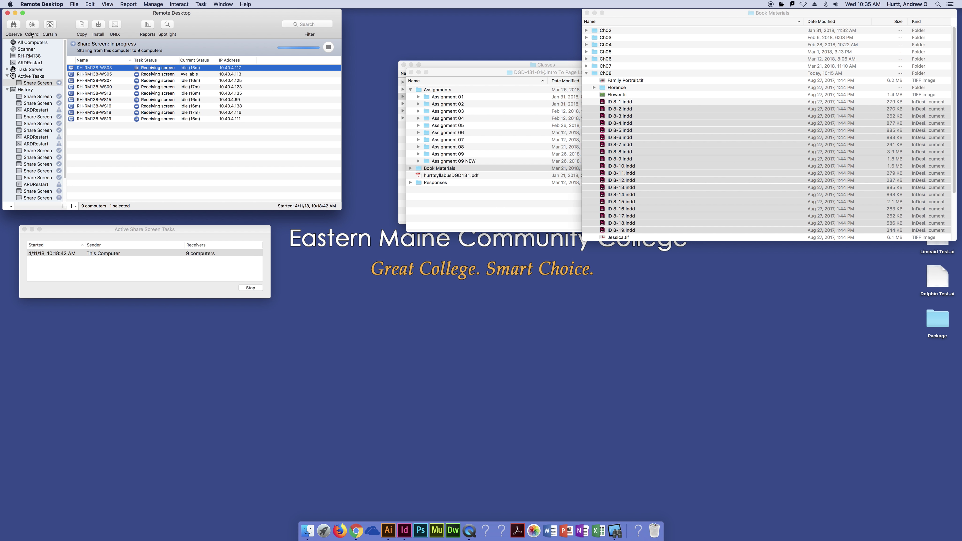
pyautogui.click(713, 14)
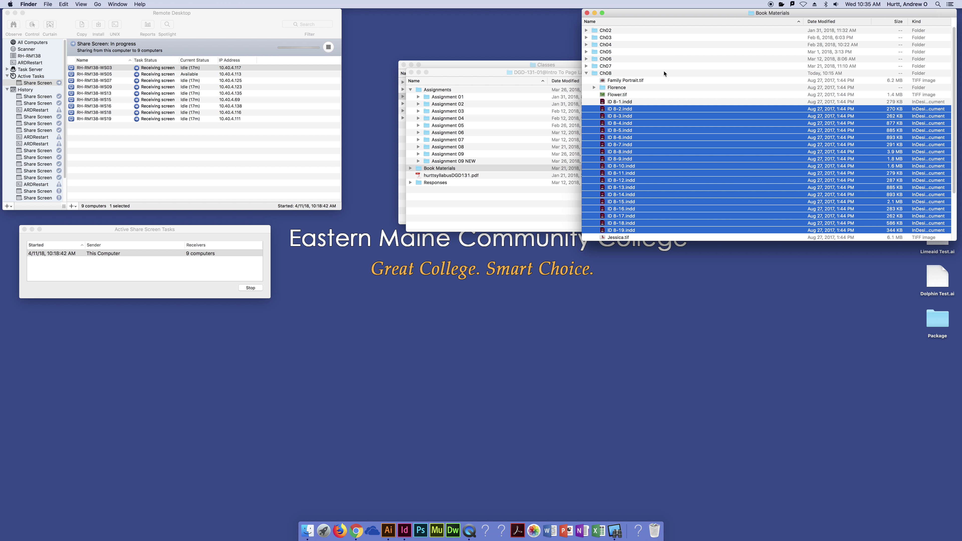
pyautogui.click(937, 325)
pyautogui.doubleClick(937, 325)
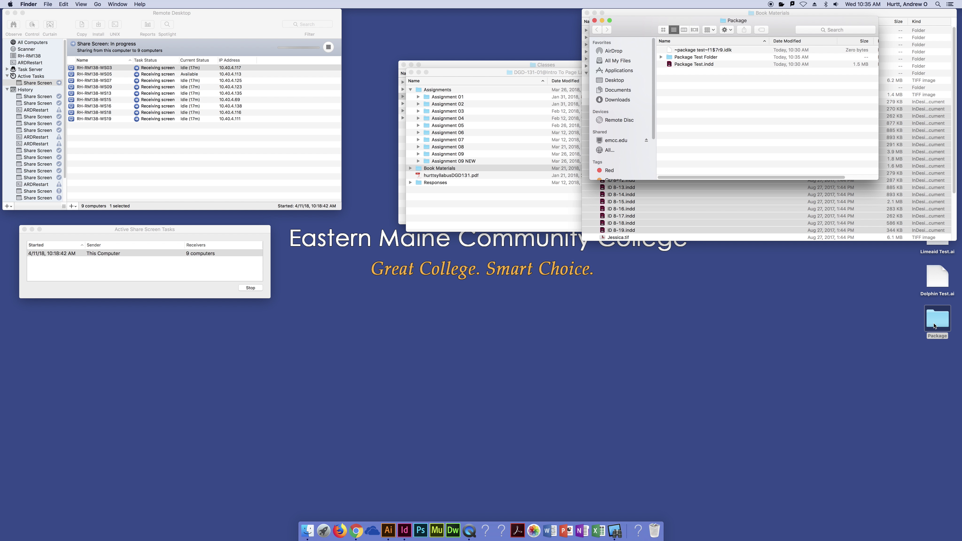
# - Move the Package window clear of the file list behind it, expand Package Test Folder and preview Package Test.pdf with Quick Look
pyautogui.moveTo(635, 29); pyautogui.dragTo(340, 121)
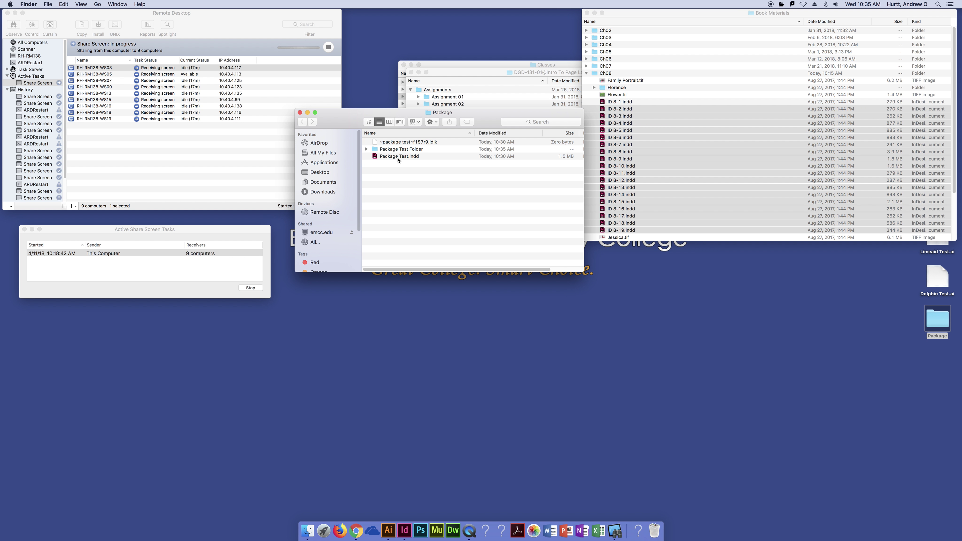
pyautogui.click(367, 149)
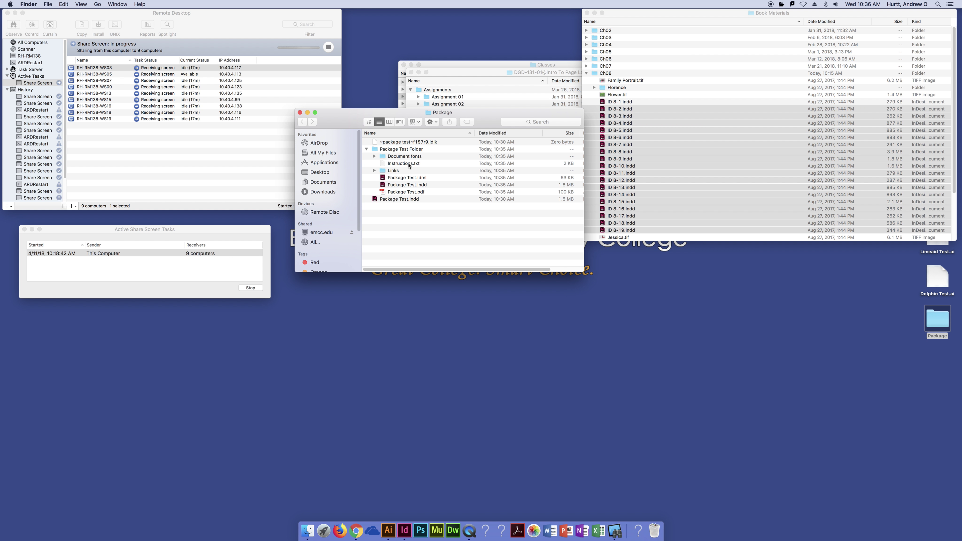
pyautogui.click(403, 194)
pyautogui.press('space')
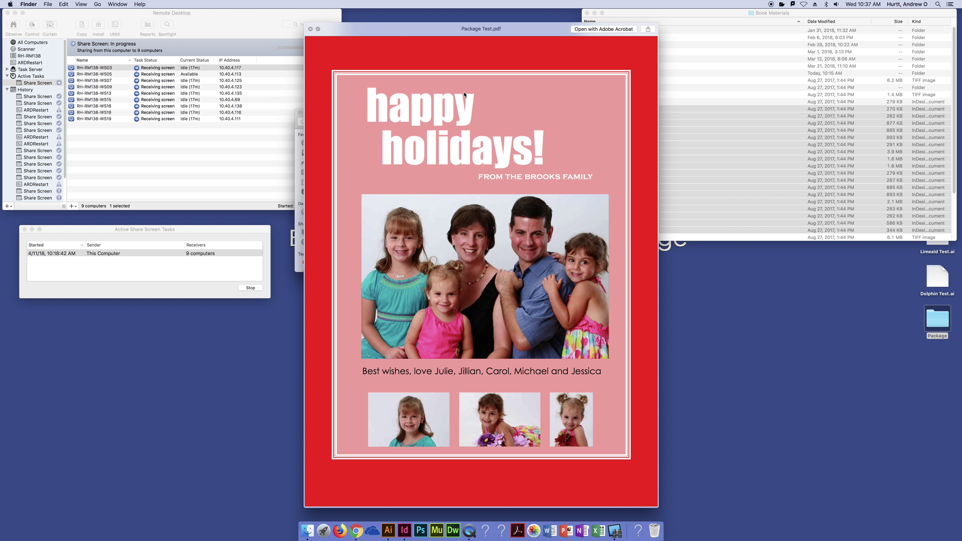
pyautogui.press('space')
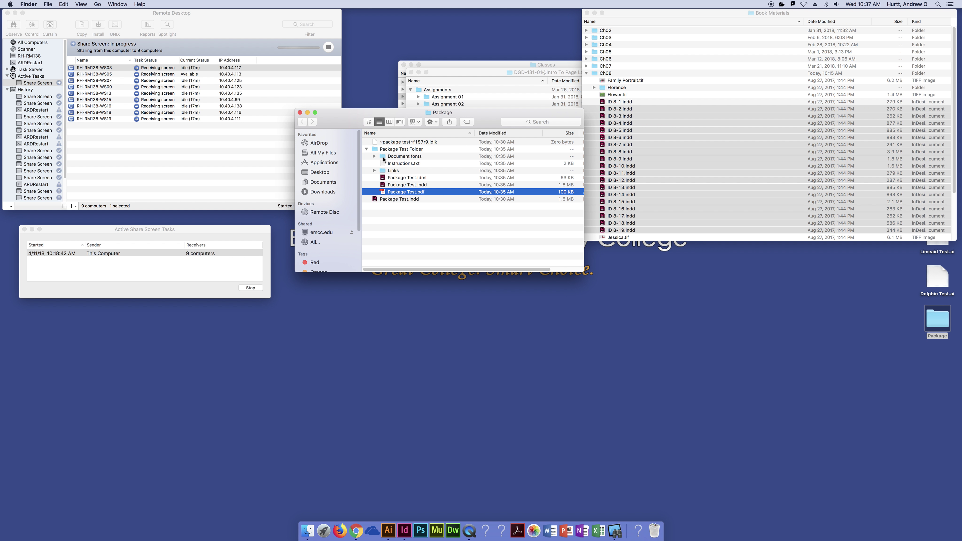
# - Examine the packaged fonts in the Document fonts folder, preview AdobeFnt19.lst with Quick Look, and collapse the folder again
pyautogui.click(374, 156)
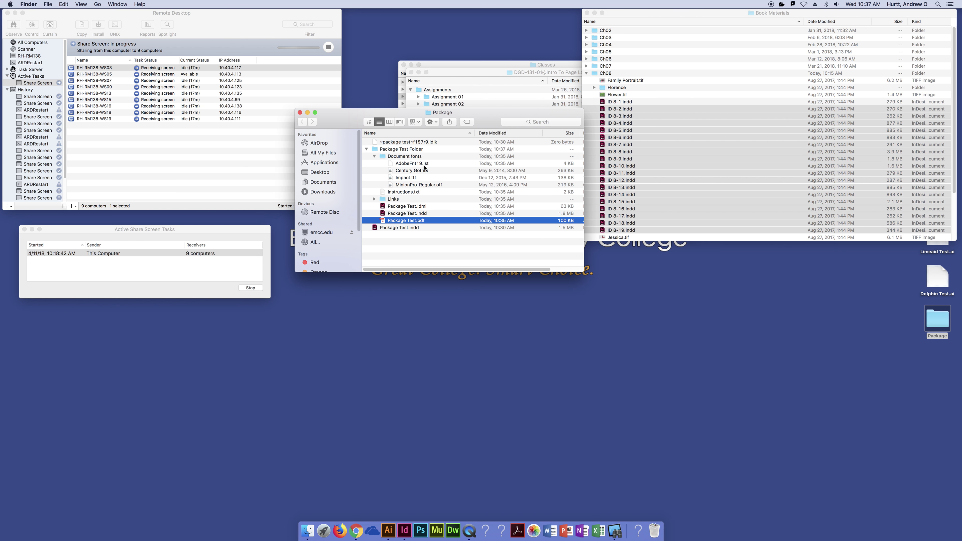
pyautogui.click(424, 165)
pyautogui.press('space')
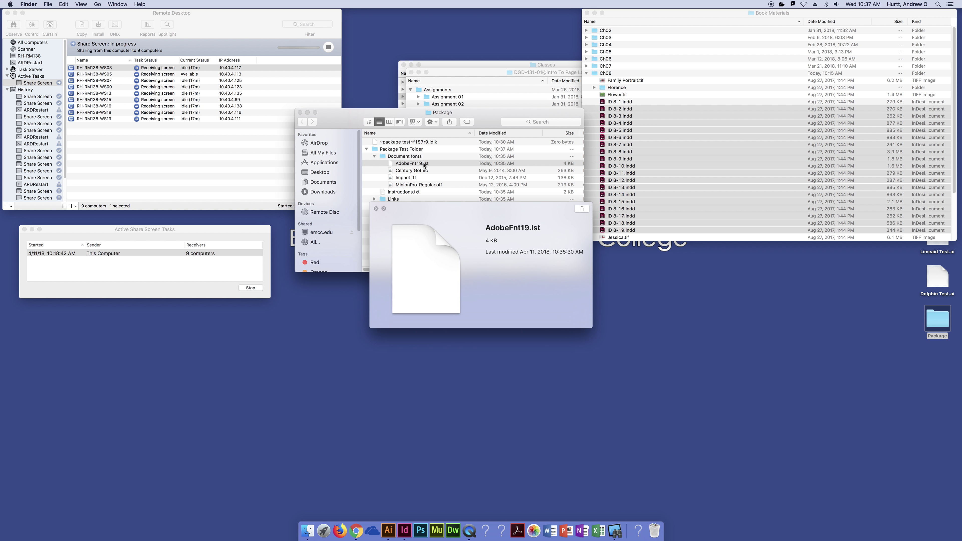
pyautogui.press('space')
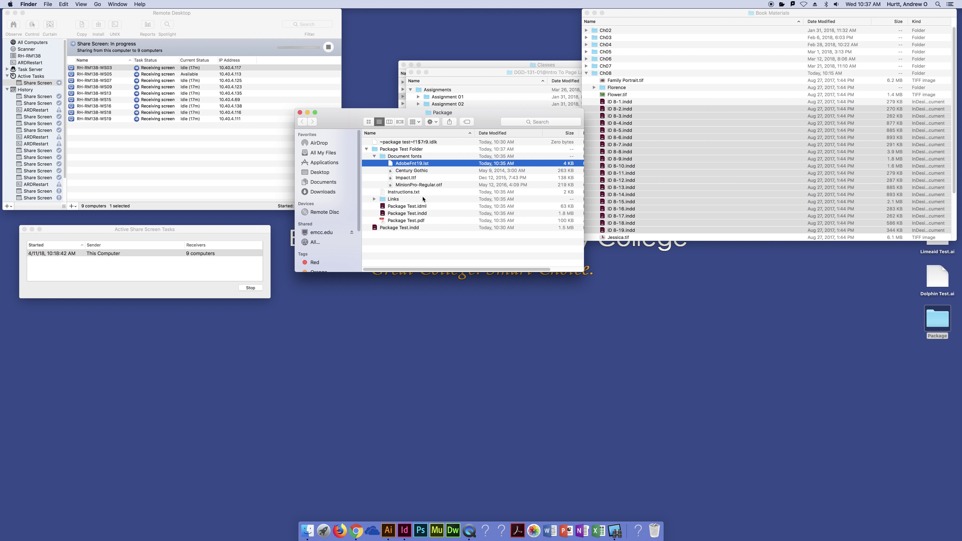
pyautogui.click(374, 156)
# - Expand the Links folder to examine the packaged image files and collapse it again
pyautogui.click(371, 172)
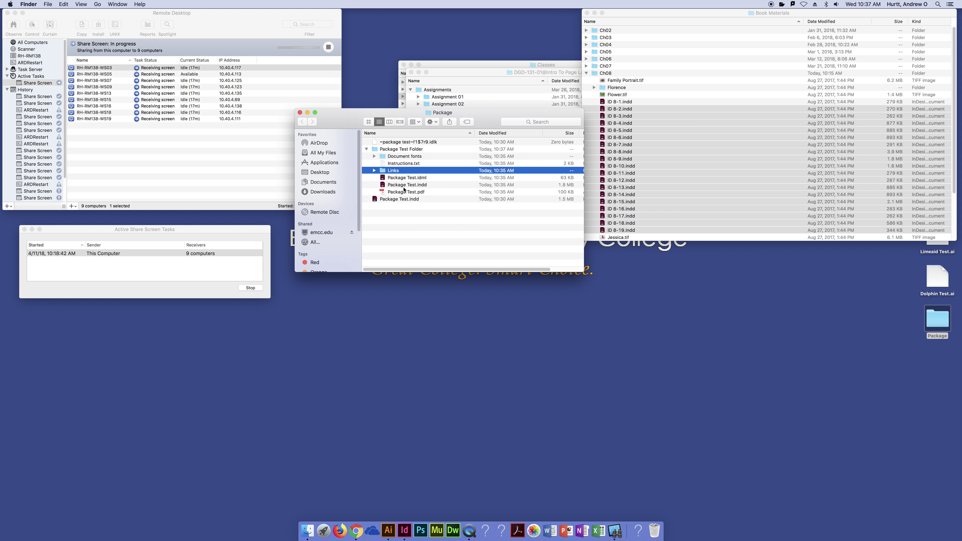
pyautogui.click(375, 171)
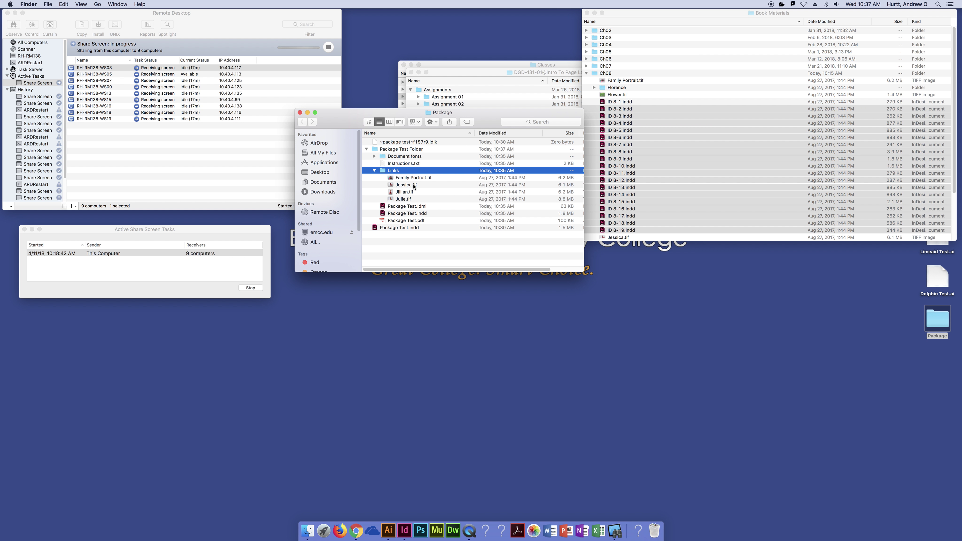
pyautogui.click(375, 171)
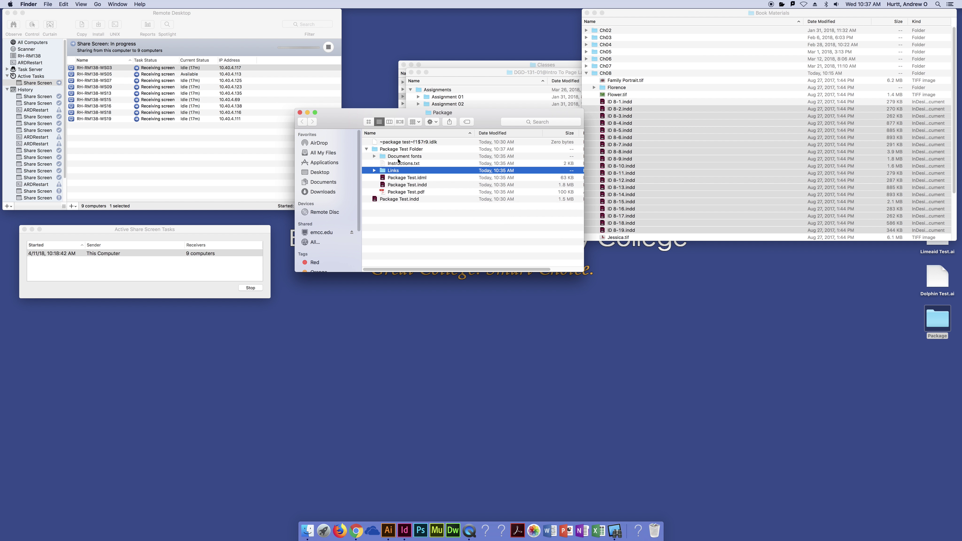
# - Collapse and select Package Test Folder, and expand it again to review the package's contents
pyautogui.click(367, 149)
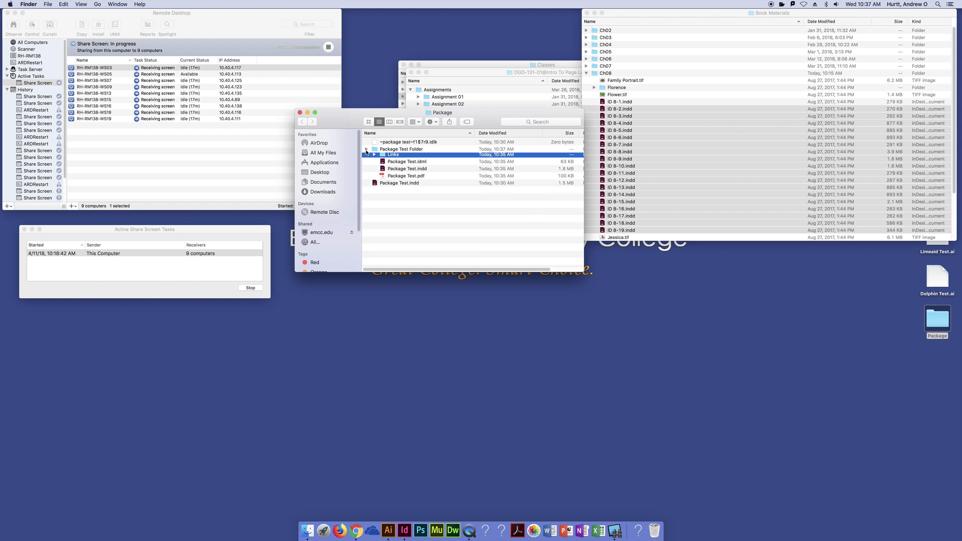
pyautogui.click(397, 149)
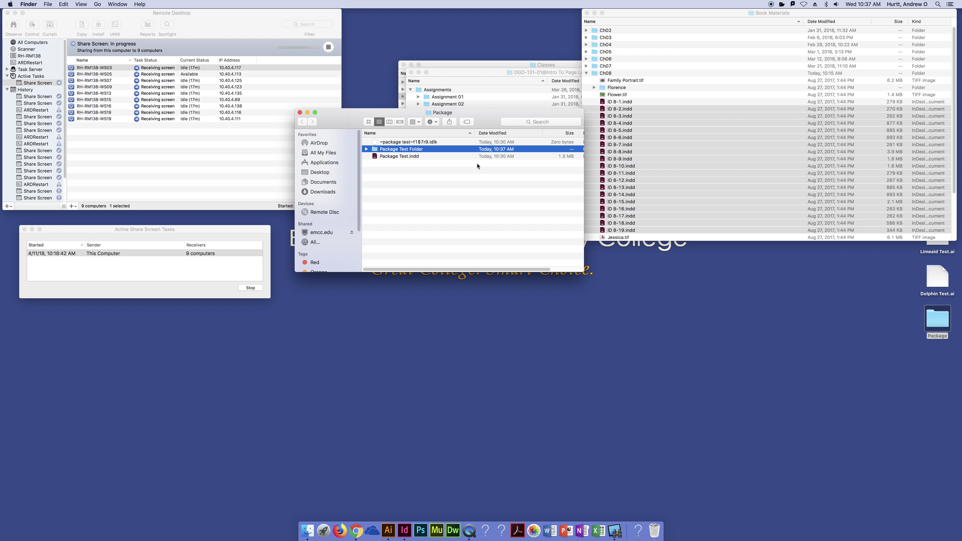
pyautogui.click(366, 149)
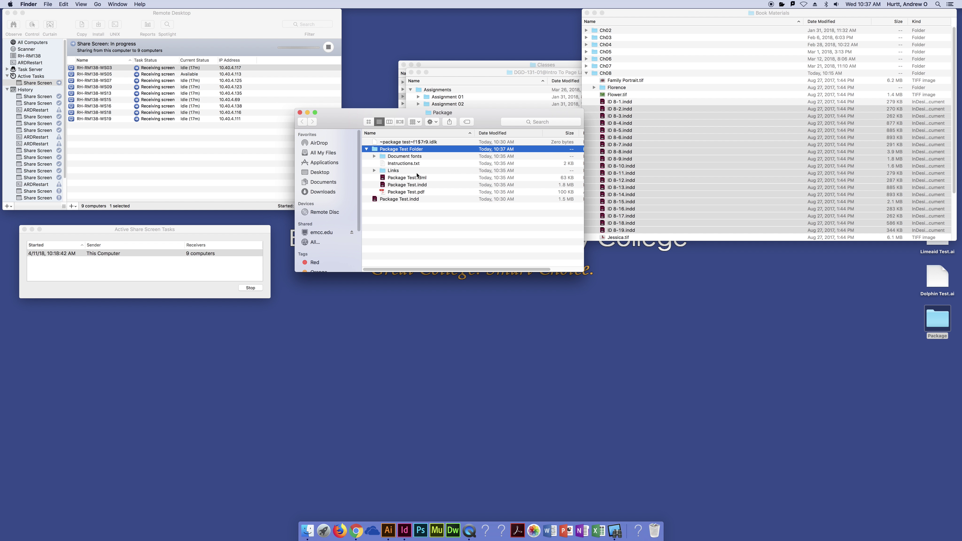